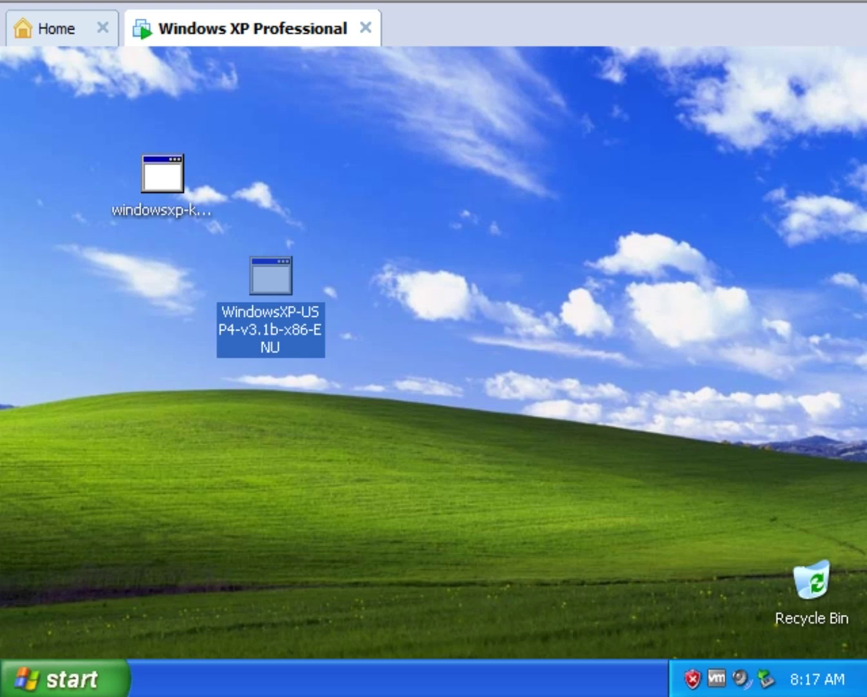
# Step: Launch the Service Pack 4 installer in the XP guest and accept its licence agreement
pyautogui.click(286, 258)
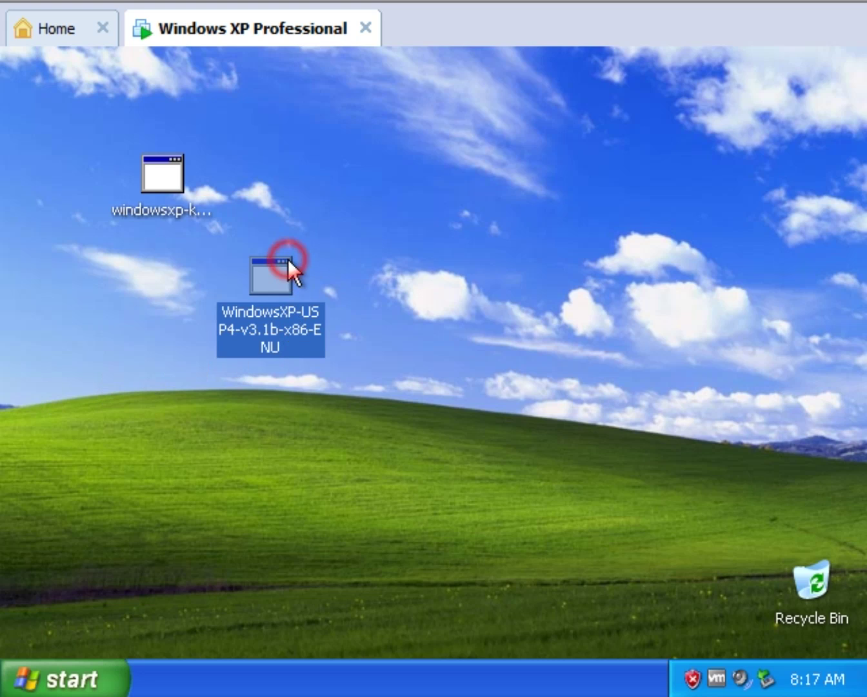
pyautogui.doubleClick(277, 290)
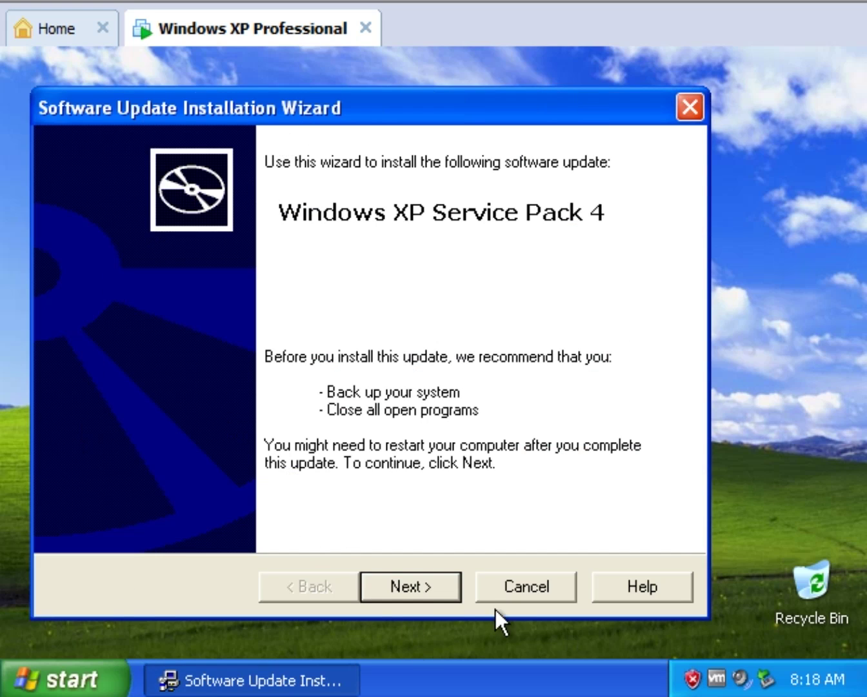
pyautogui.click(426, 587)
pyautogui.click(405, 504)
pyautogui.click(399, 584)
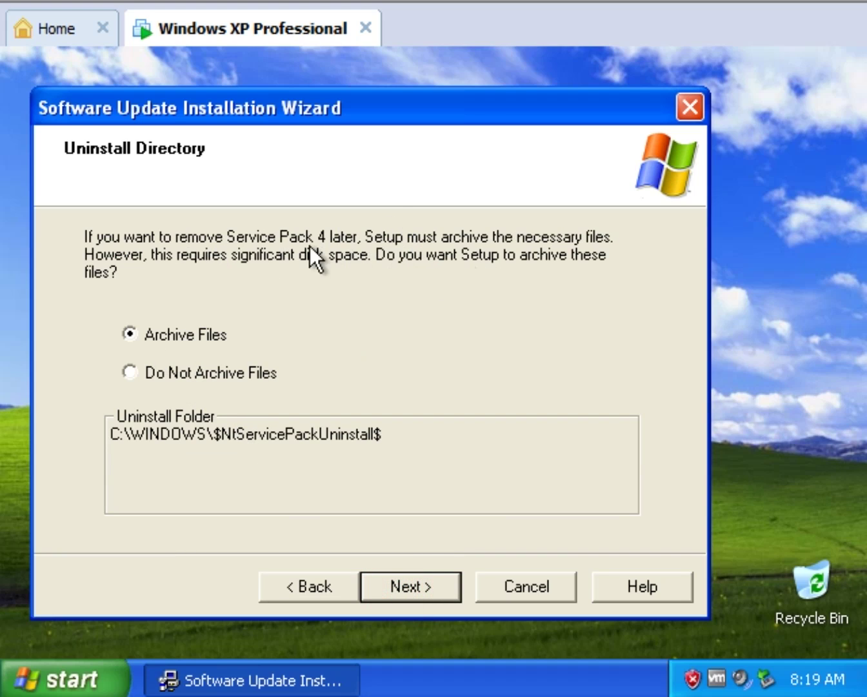
# Step: Choose not to archive the uninstall files and start installing Service Pack 4
pyautogui.click(149, 372)
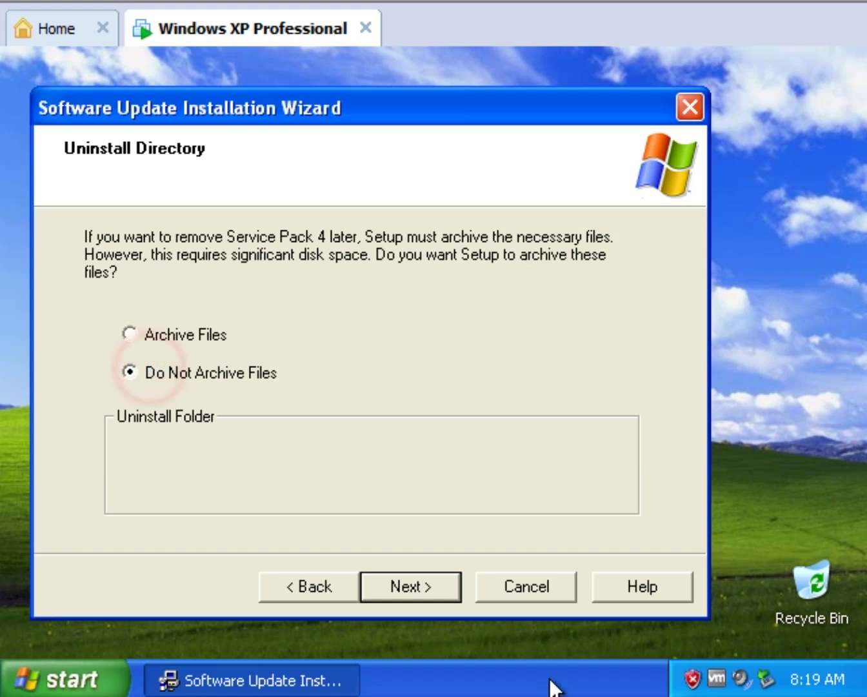
pyautogui.click(146, 333)
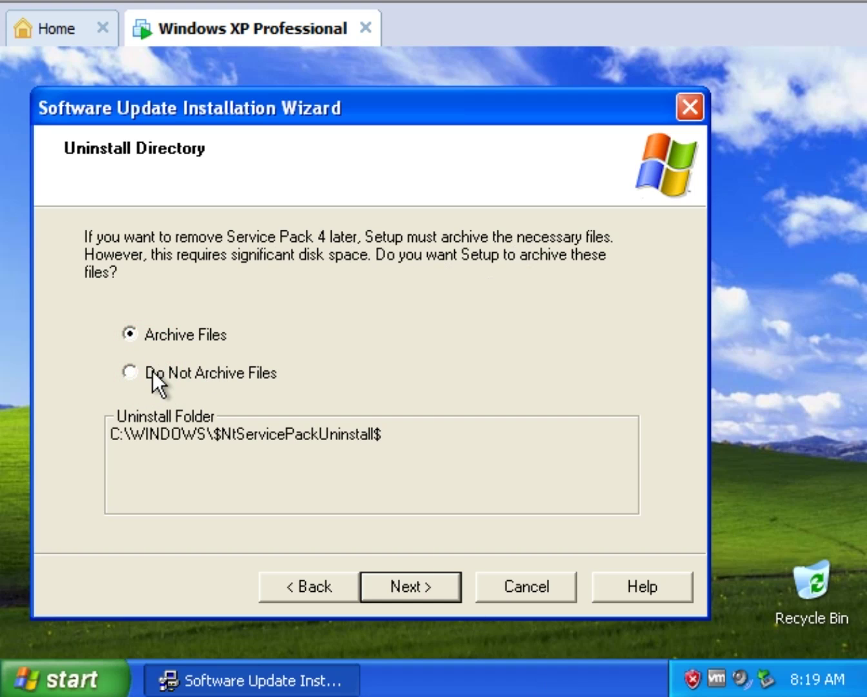
pyautogui.click(152, 373)
pyautogui.click(436, 584)
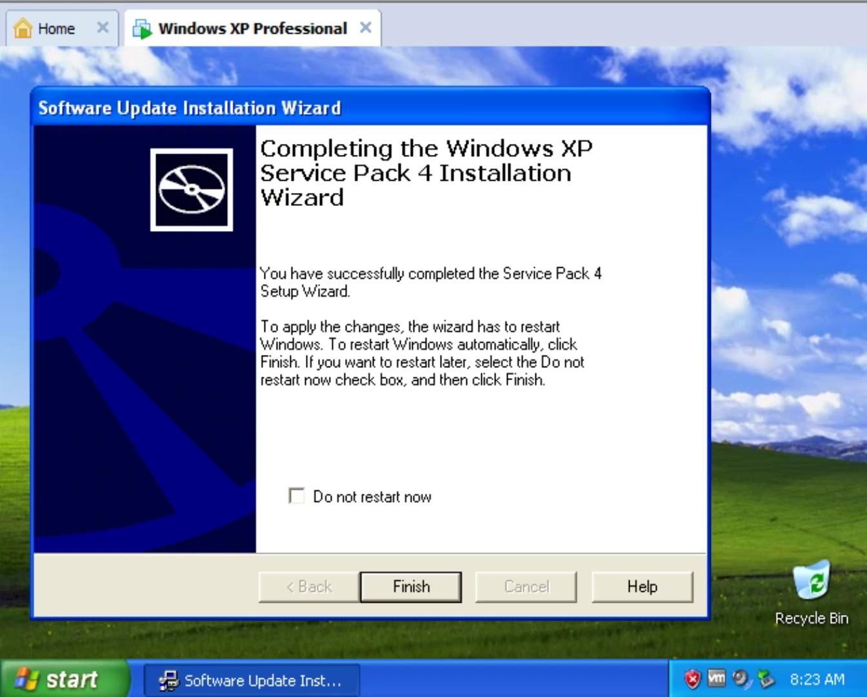
# Step: Complete the Service Pack 4 wizard with 'Do not restart now' unchecked so XP reboots
pyautogui.click(410, 578)
# Step: Choose 'Help protect my PC by turning on Automatic Updates now' and continue
pyautogui.click(411, 583)
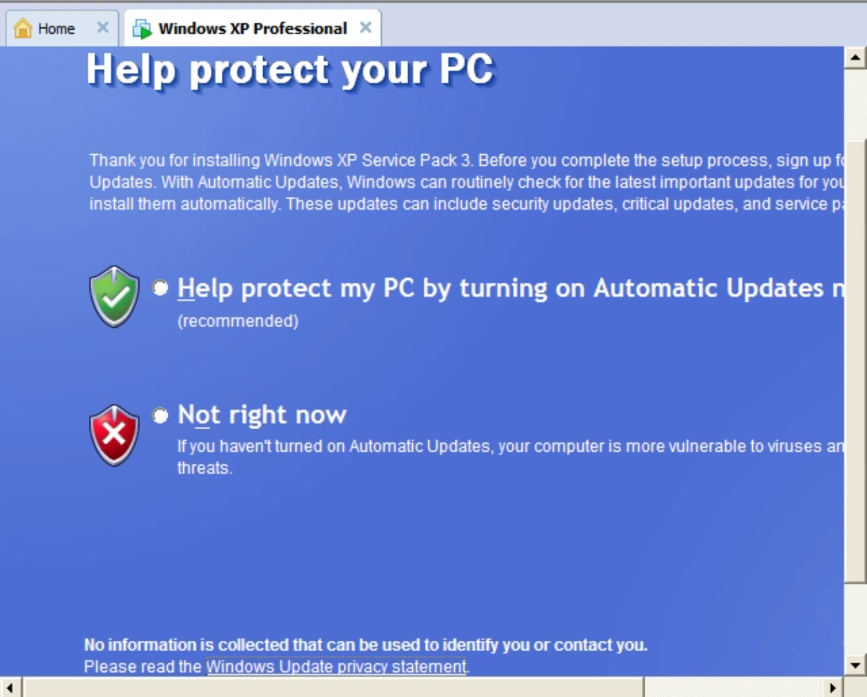
pyautogui.click(160, 287)
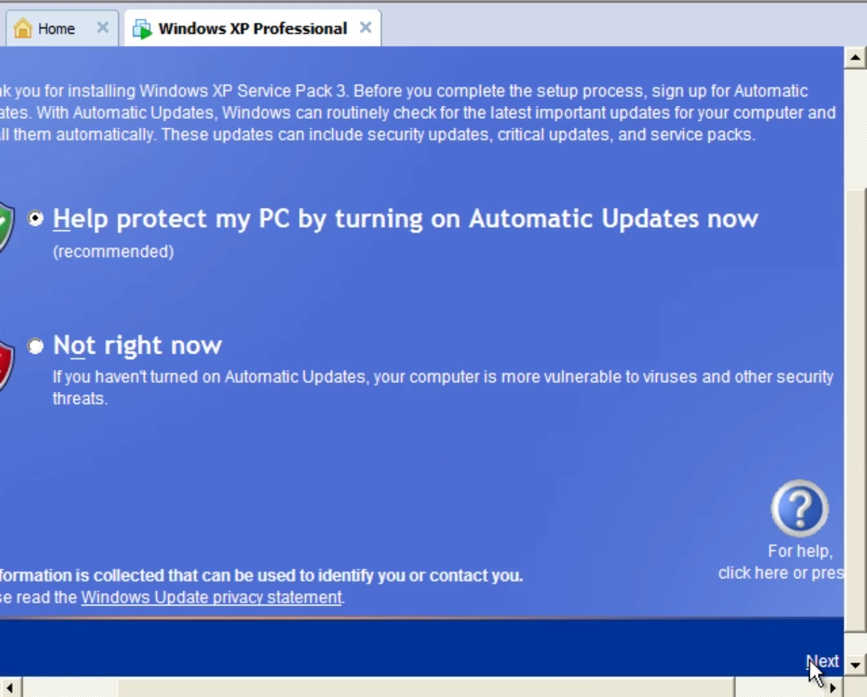
pyautogui.moveTo(648, 687); pyautogui.dragTo(727, 692)
pyautogui.click(743, 660)
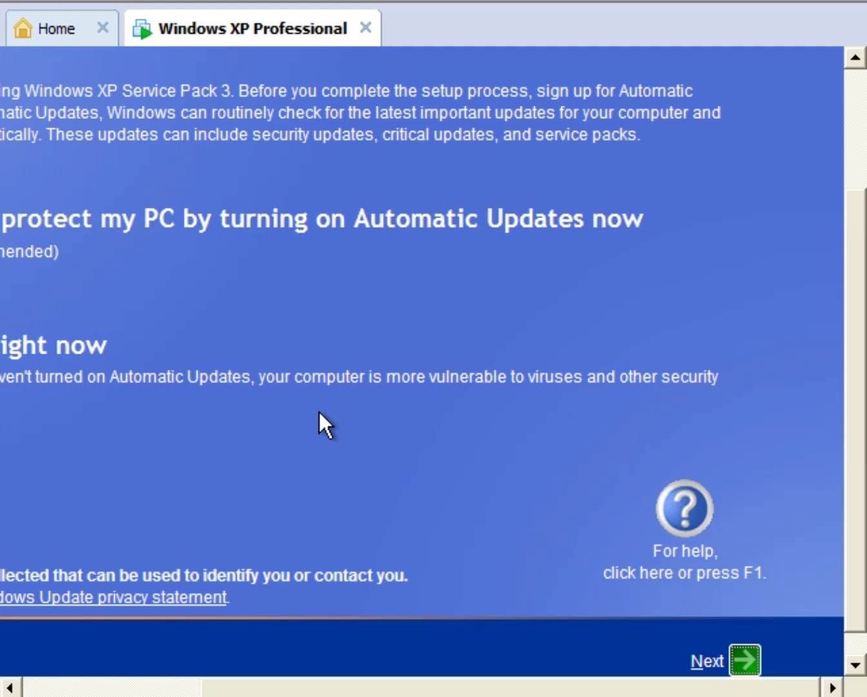
# Step: Close the running Windows XP Professional virtual machine's tab
pyautogui.click(310, 682)
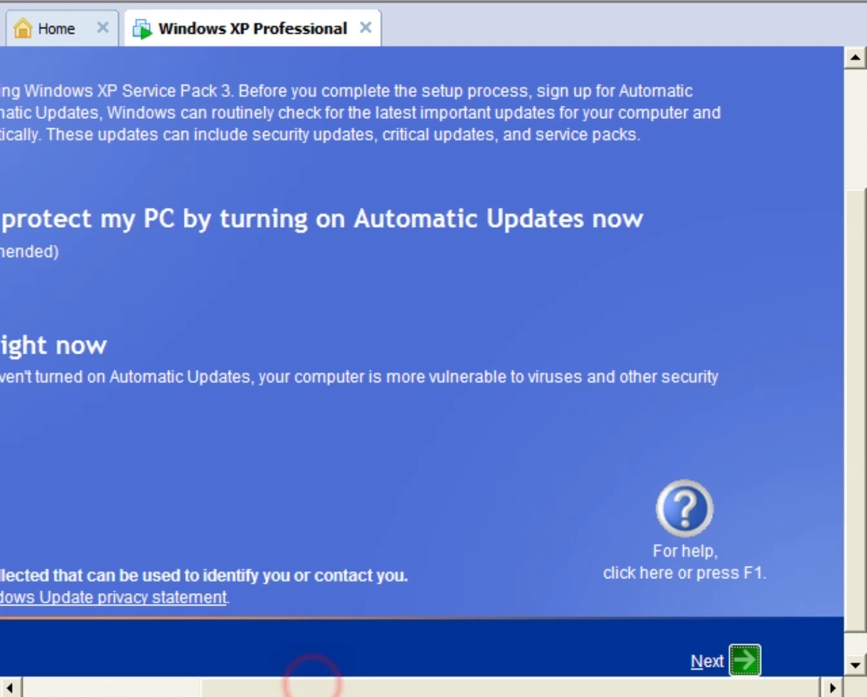
pyautogui.click(313, 683)
pyautogui.click(574, 238)
pyautogui.click(365, 29)
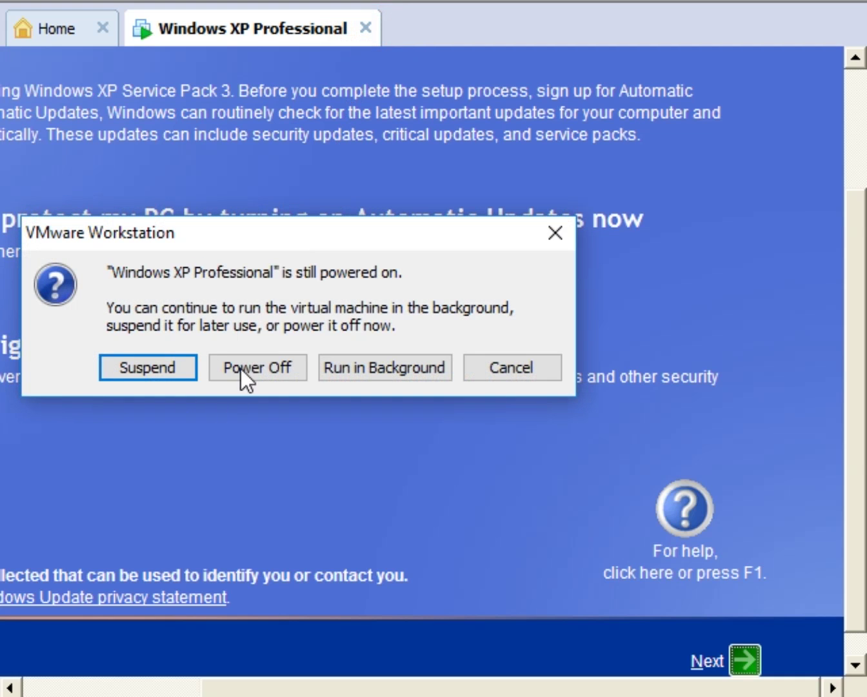
# Step: Power off the Windows XP Professional machine, then power it back on from its tab
pyautogui.click(258, 368)
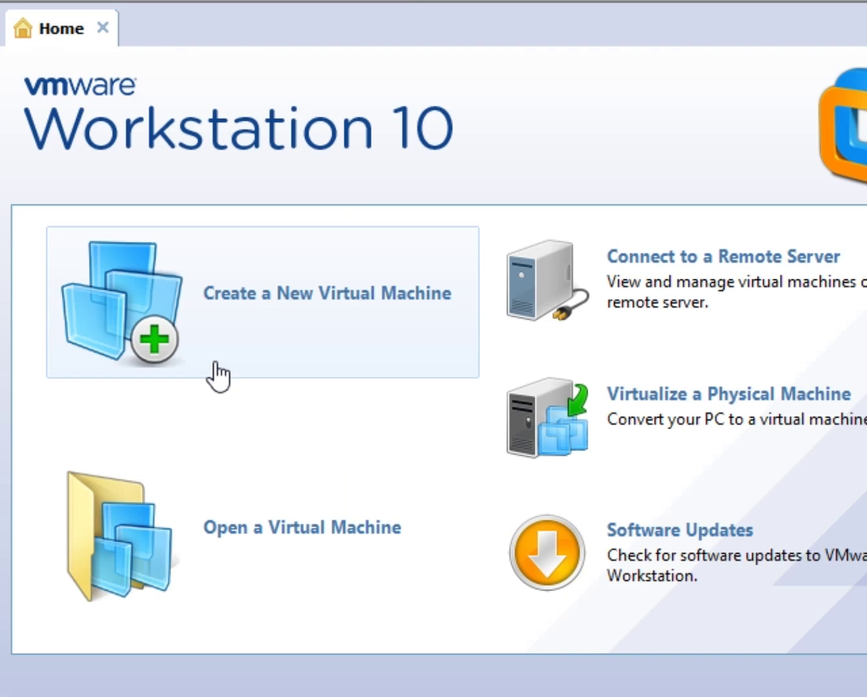
pyautogui.click(1, 171)
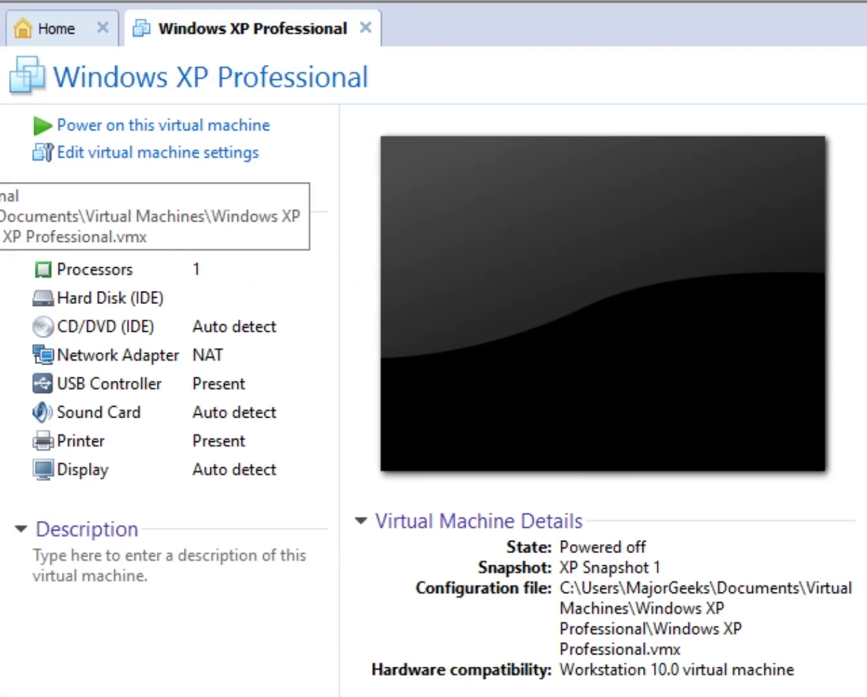
pyautogui.click(134, 124)
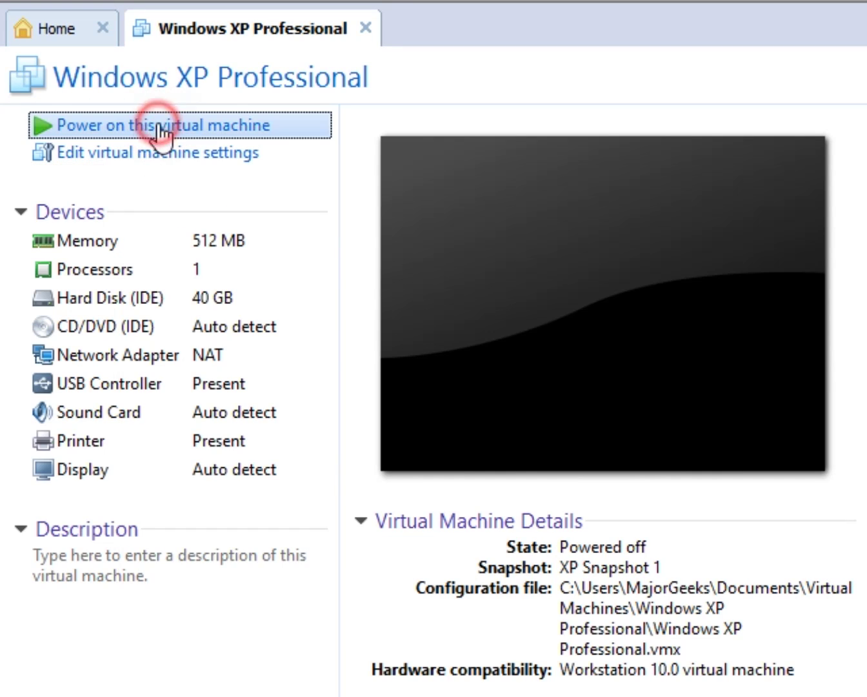
pyautogui.click(160, 126)
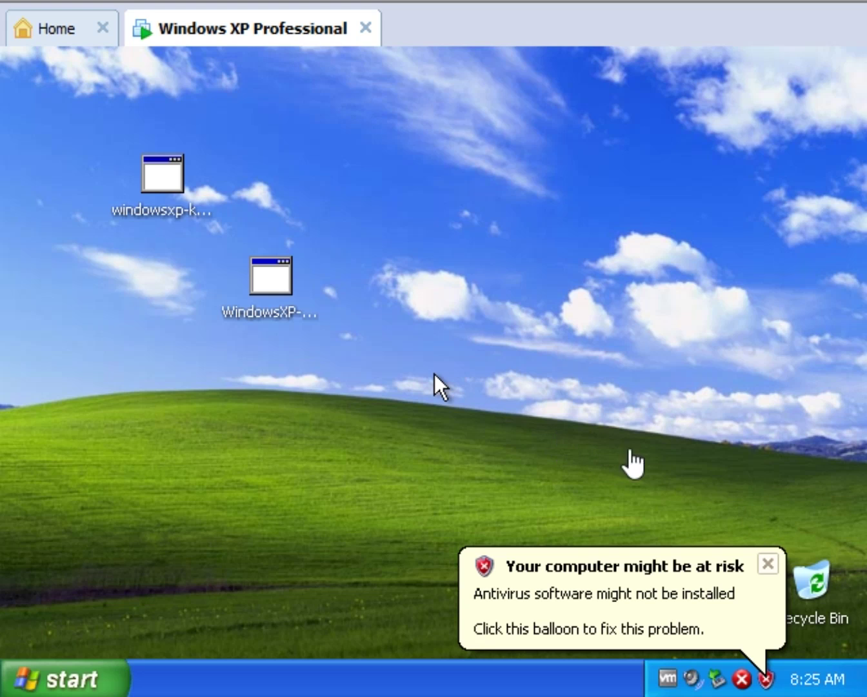
# Step: Dismiss the antivirus and display notices, then open Add or Remove Programs from classic Control Panel
pyautogui.click(766, 565)
pyautogui.click(61, 676)
pyautogui.click(65, 678)
pyautogui.click(743, 563)
pyautogui.click(84, 666)
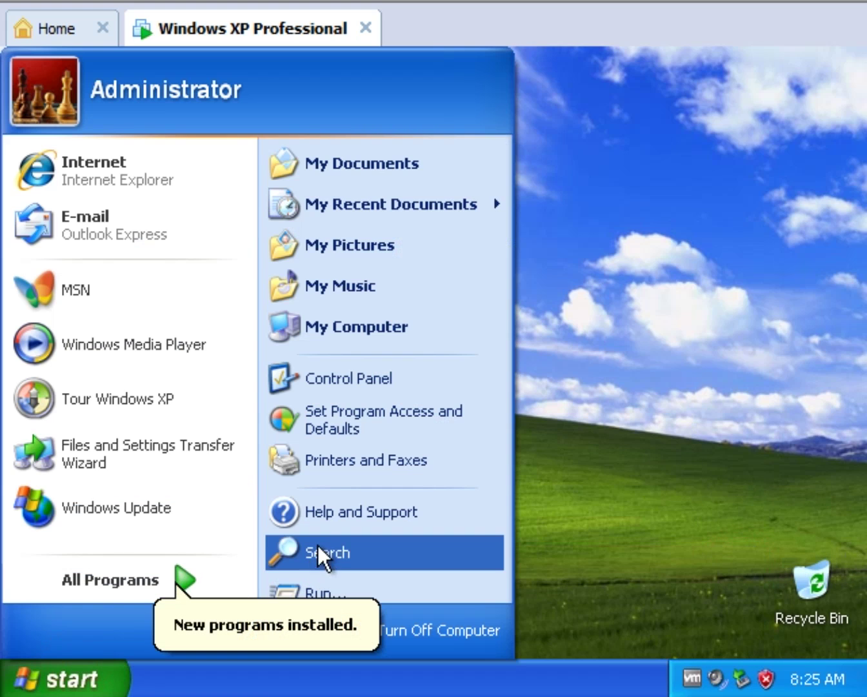
pyautogui.click(321, 380)
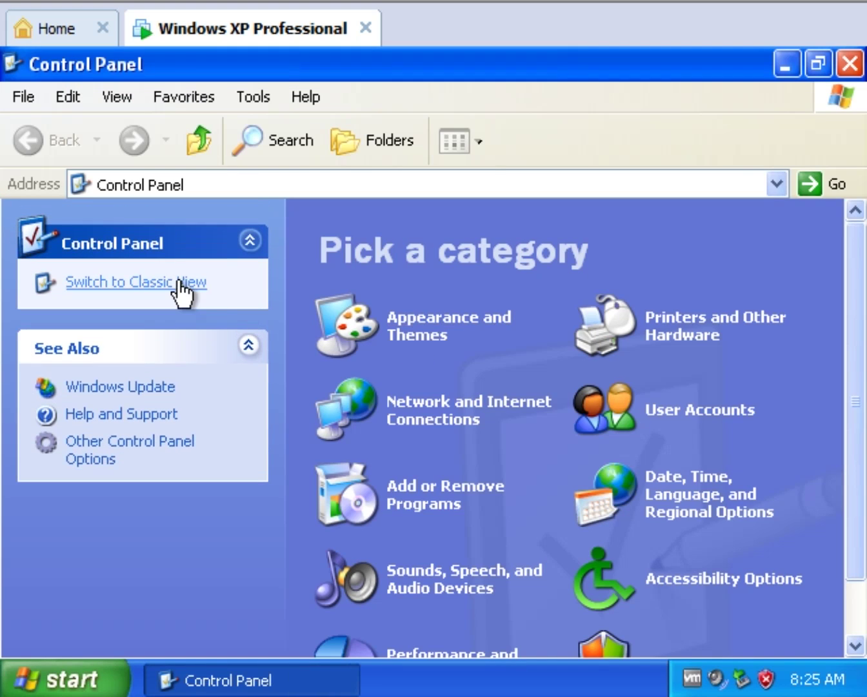
pyautogui.click(162, 283)
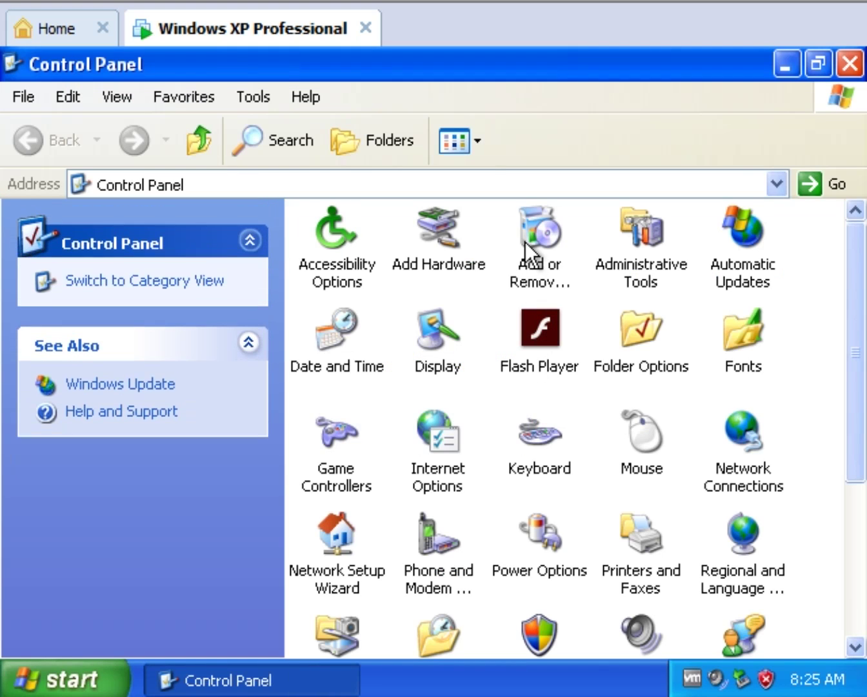
pyautogui.doubleClick(521, 242)
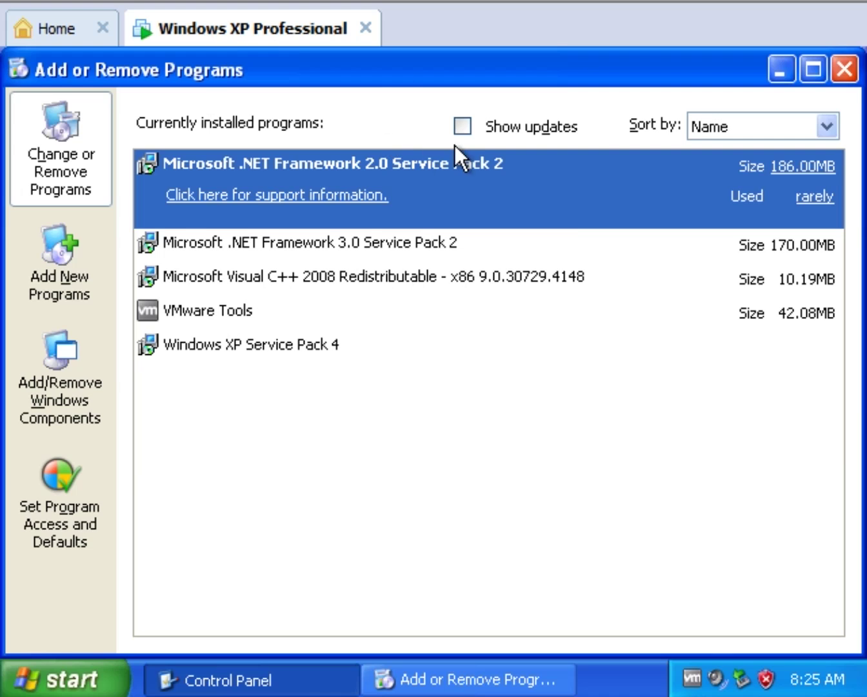
# Step: Tick then untick Show updates, and open Add/Remove Windows Components
pyautogui.click(472, 124)
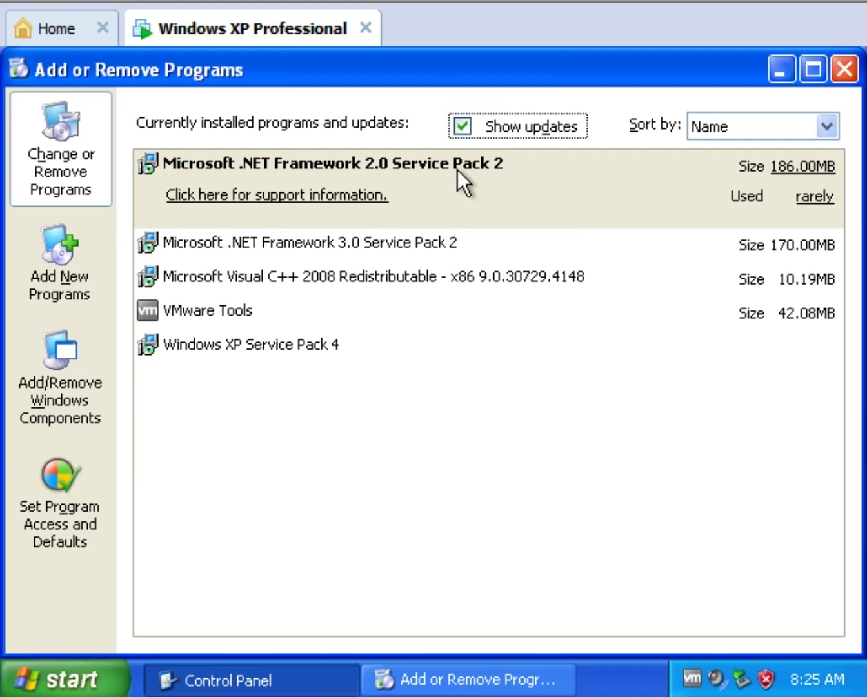
pyautogui.click(481, 129)
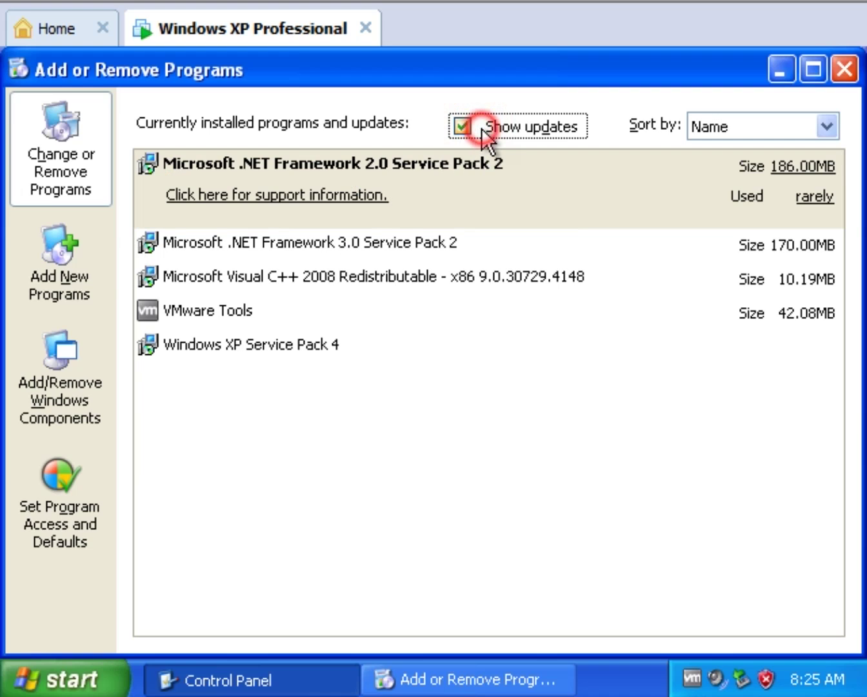
pyautogui.click(37, 418)
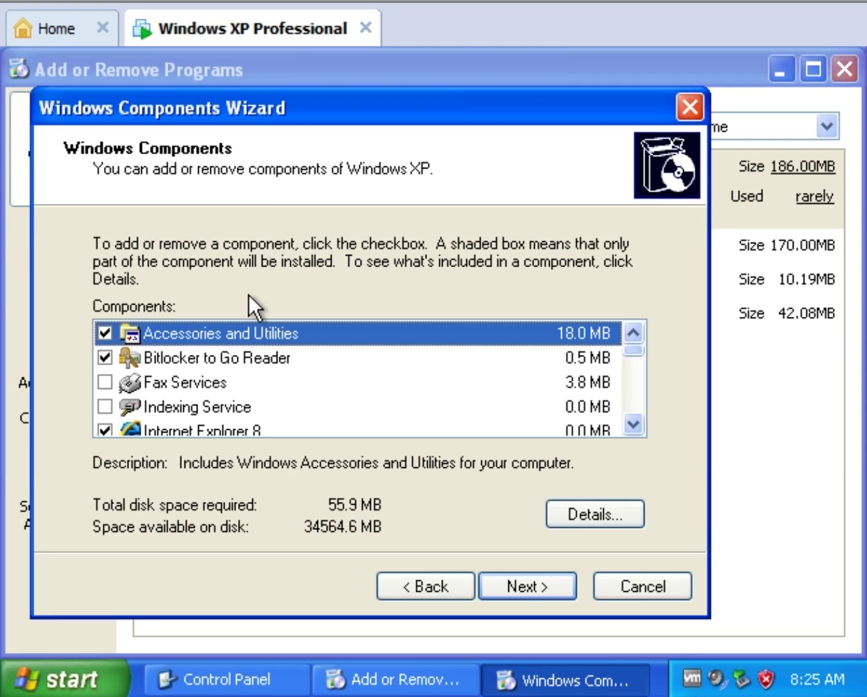
# Step: Inspect Bitlocker to Go Reader and the Accessories and Utilities subcomponents
pyautogui.click(246, 364)
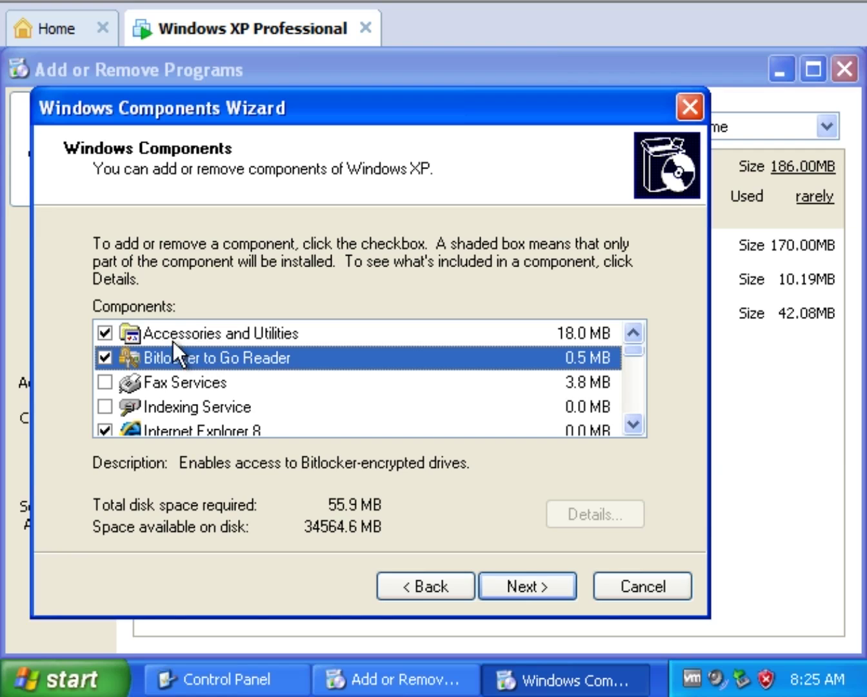
pyautogui.doubleClick(211, 335)
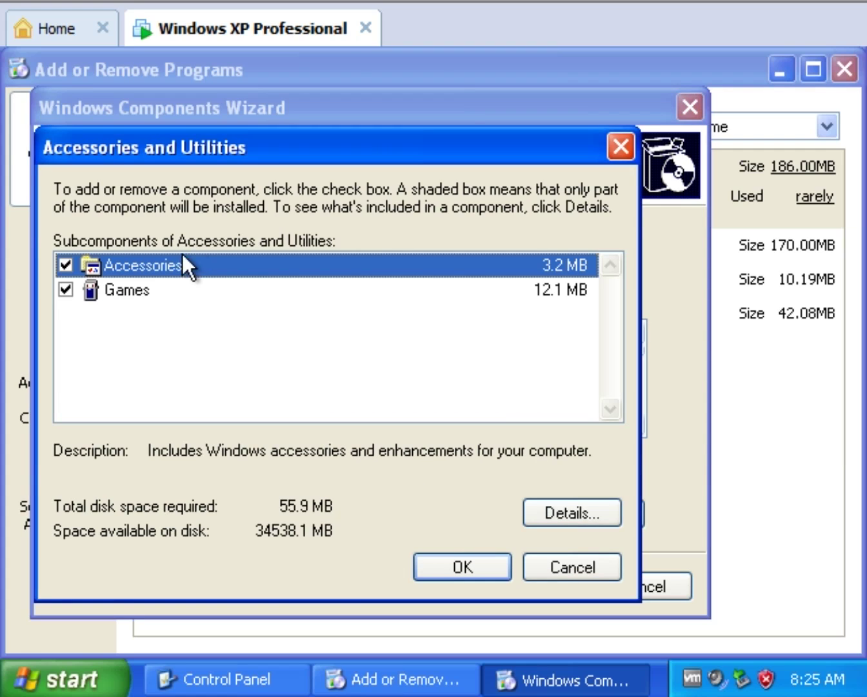
pyautogui.click(613, 152)
# Step: Scroll the components list, view Windows Rights Management Client, and close the wizard unchanged
pyautogui.scroll(-1, 204, 391)
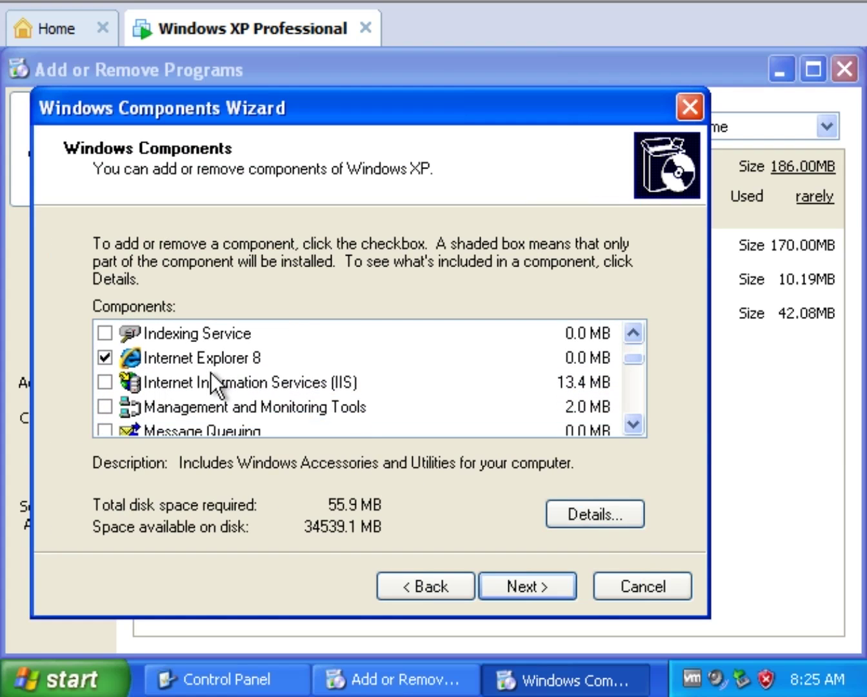
pyautogui.scroll(-1, 286, 395)
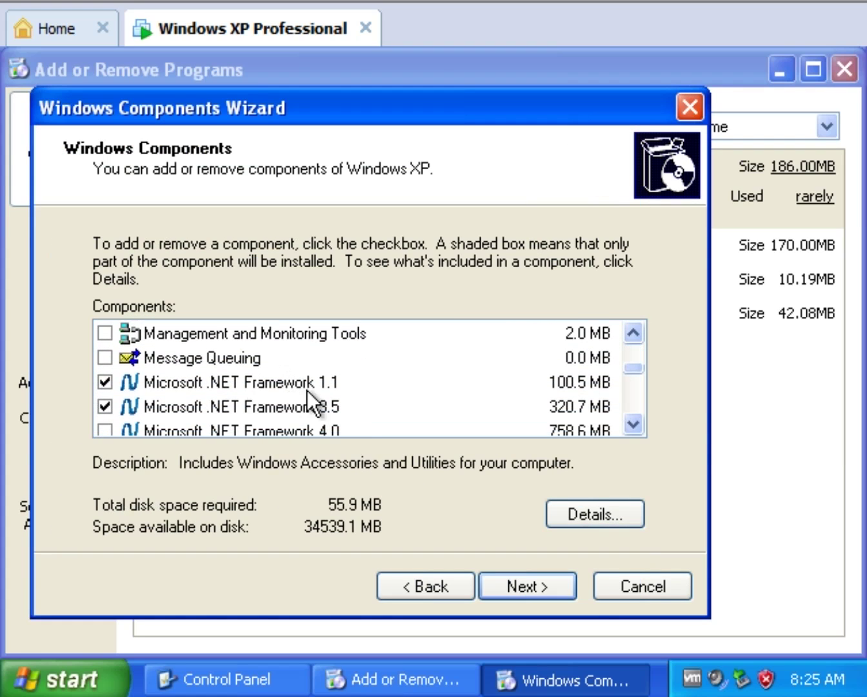
pyautogui.scroll(-1, 308, 395)
pyautogui.scroll(-1, 313, 374)
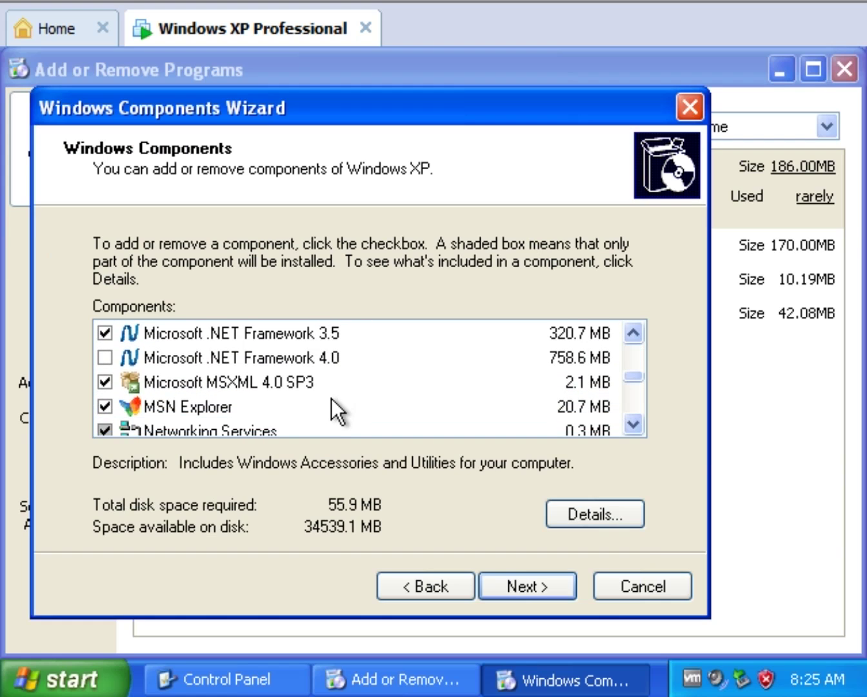
pyautogui.scroll(-1, 331, 398)
pyautogui.scroll(-1, 282, 369)
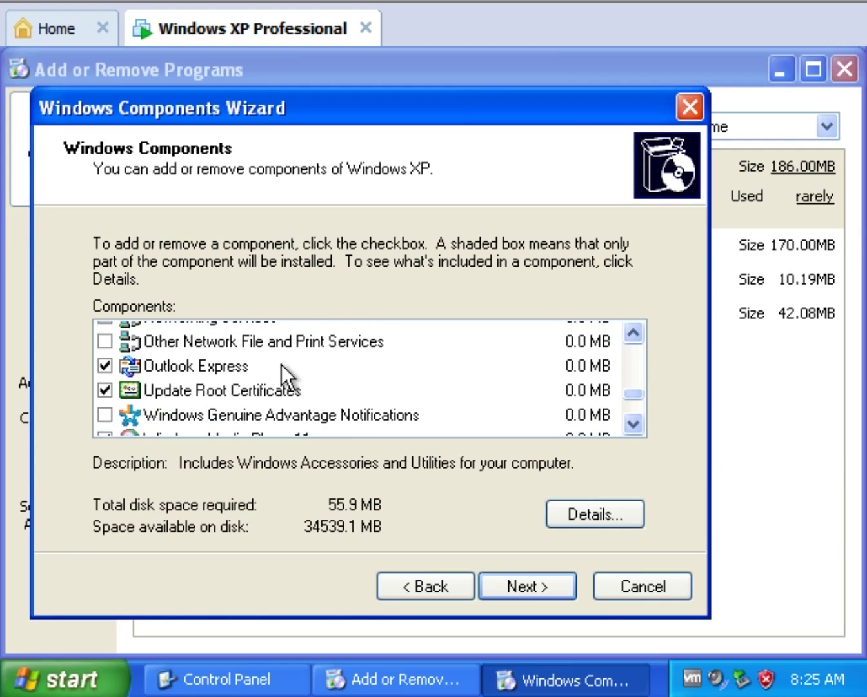
pyautogui.scroll(-1, 360, 393)
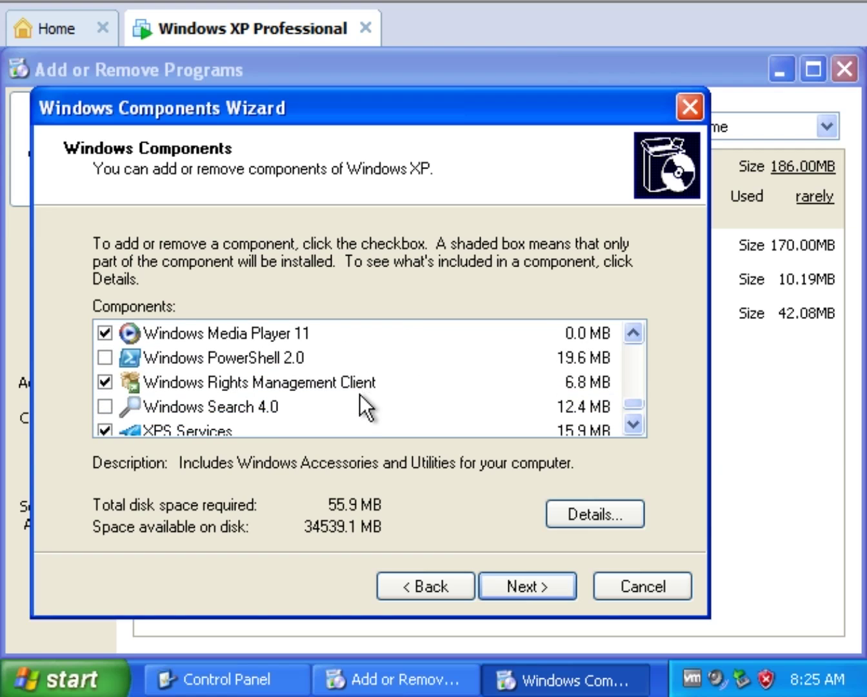
pyautogui.click(332, 382)
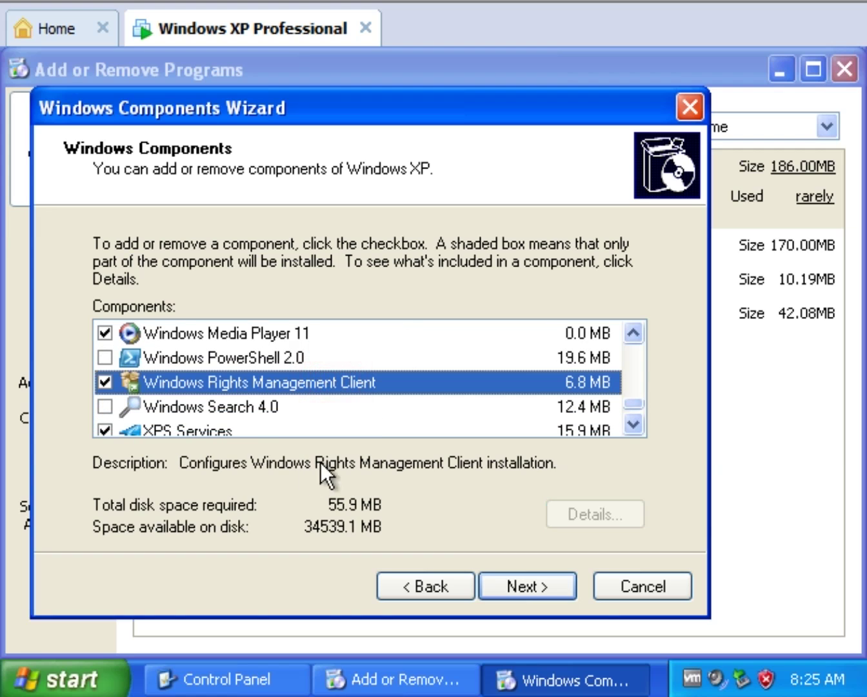
pyautogui.scroll(-1, 205, 397)
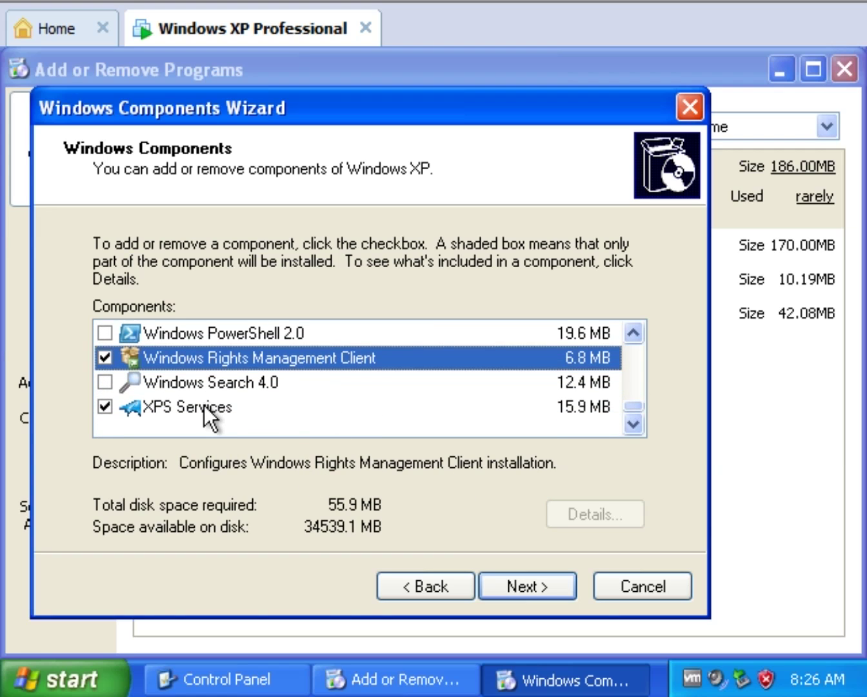
pyautogui.scroll(1, 197, 405)
pyautogui.scroll(7, 196, 405)
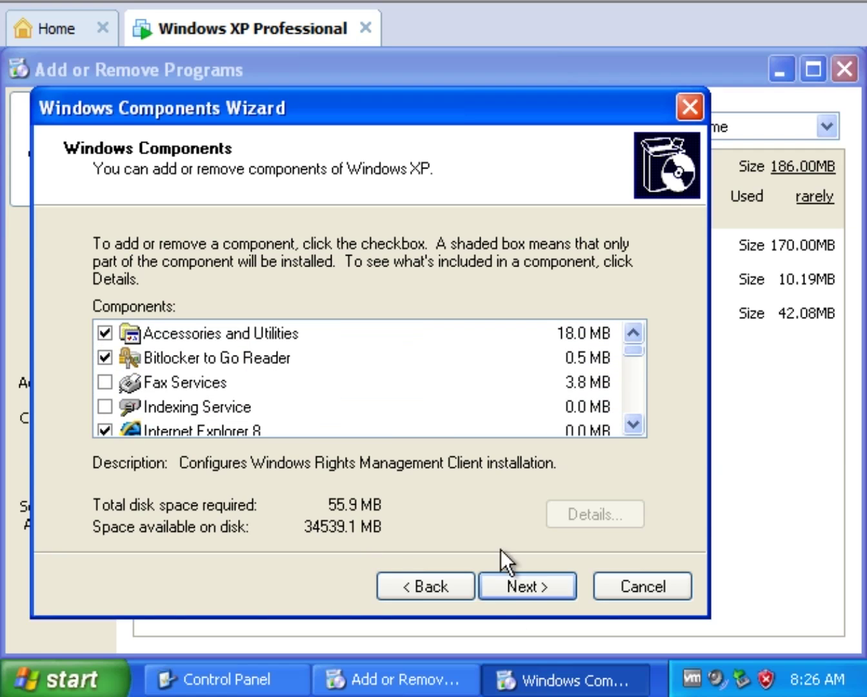
pyautogui.click(690, 107)
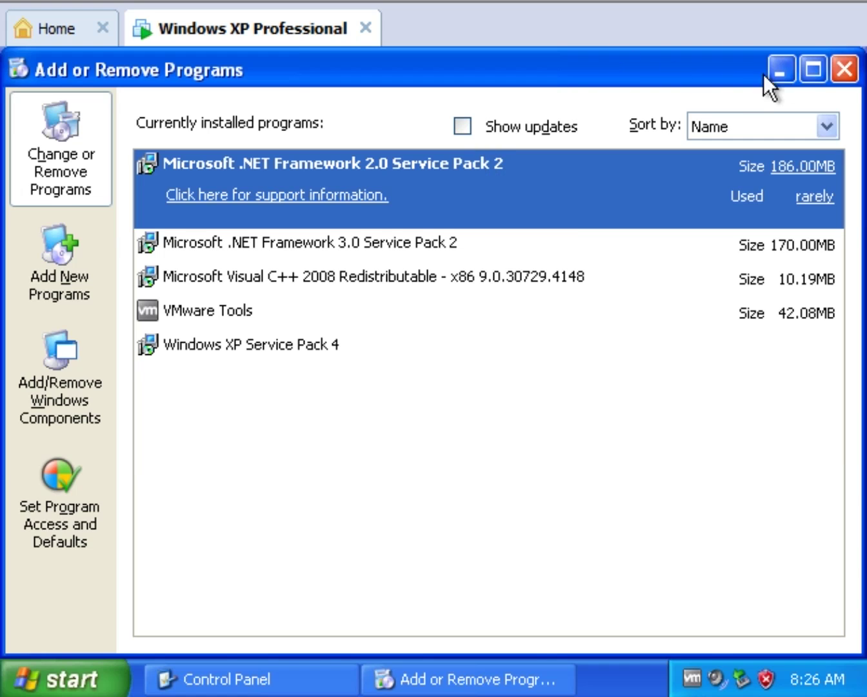
# Step: Close the Add or Remove Programs and Control Panel windows, returning to the plain XP desktop
pyautogui.click(858, 71)
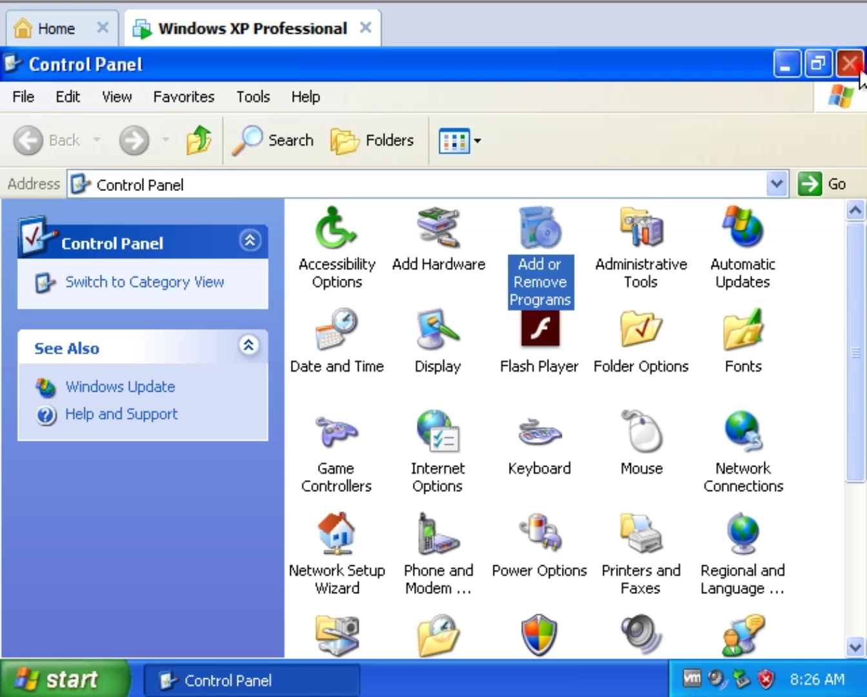
pyautogui.click(851, 63)
pyautogui.click(430, 223)
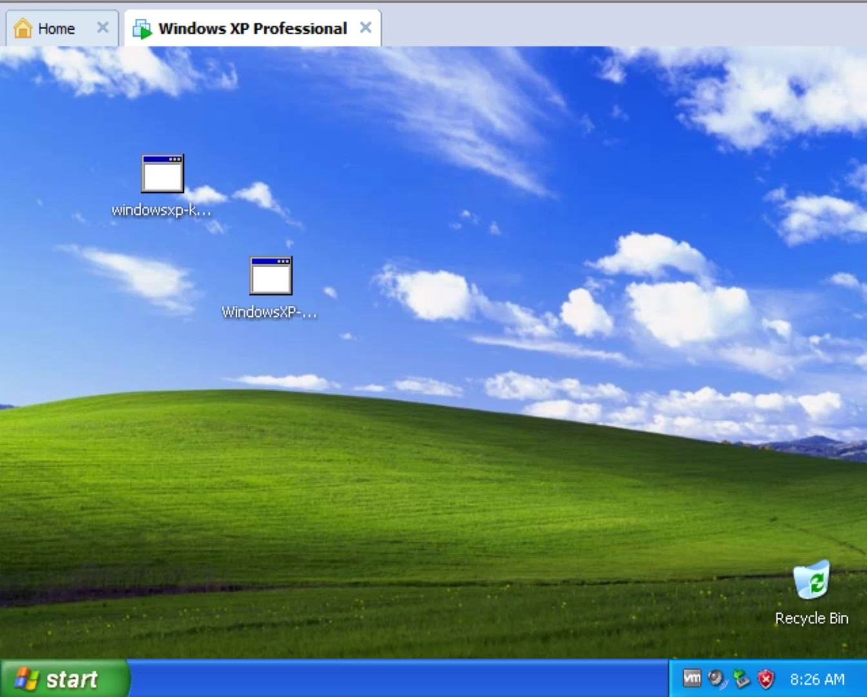